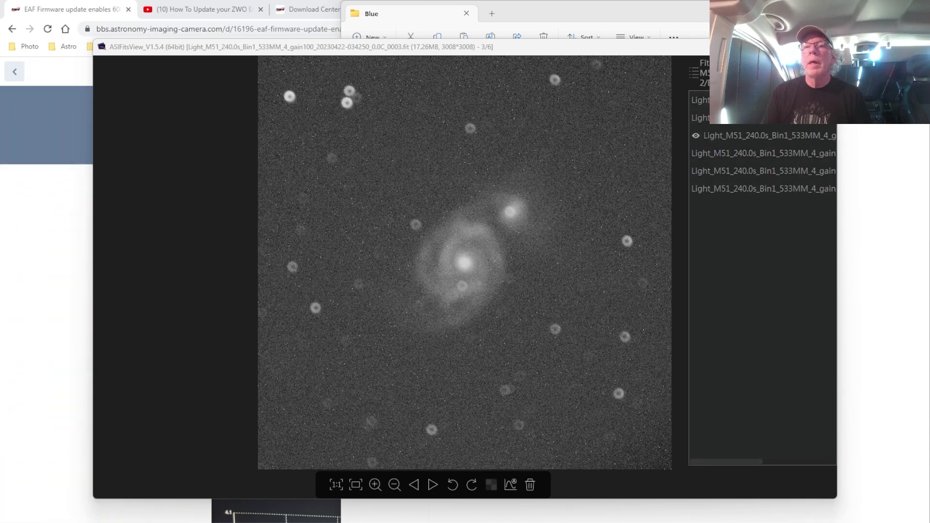
# Close the donut-star M51 frame and return to the ZWO forum thread 'EAF Firmware update enables 600k steps?'.
pyautogui.press('Escape')
pyautogui.click(61, 12)
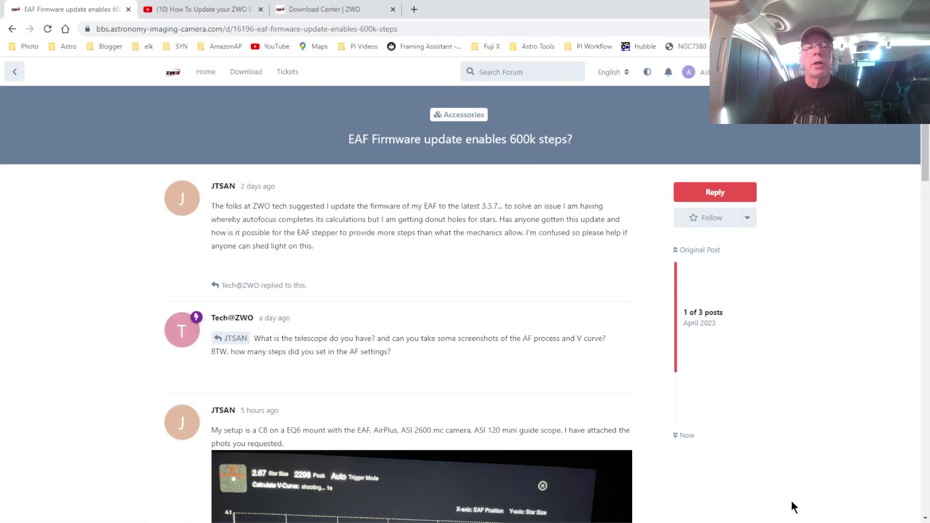
pyautogui.scroll(-2, 794, 507)
pyautogui.scroll(2, 794, 507)
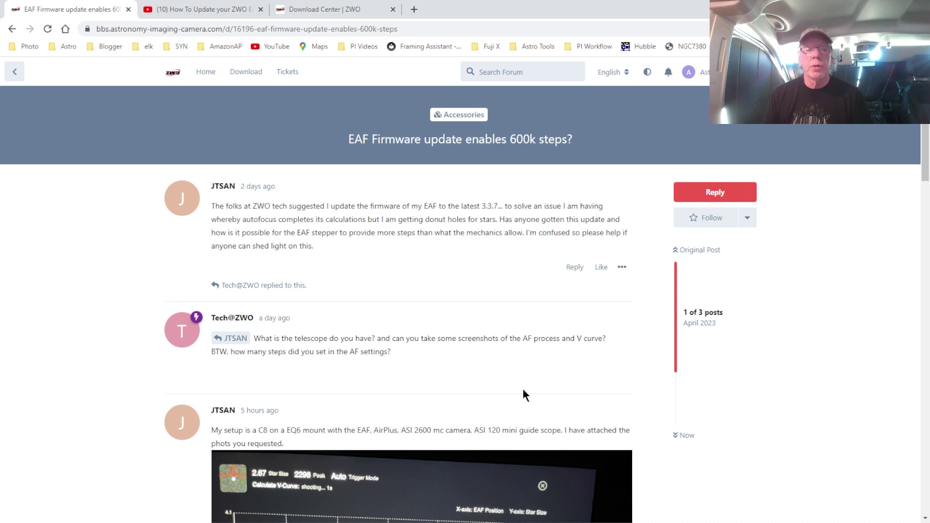
pyautogui.moveTo(710, 522)
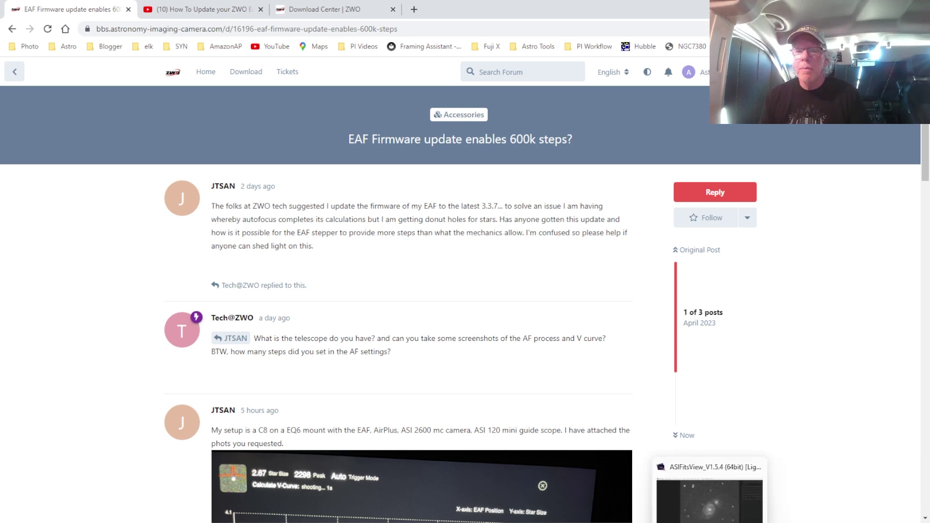
pyautogui.click(710, 499)
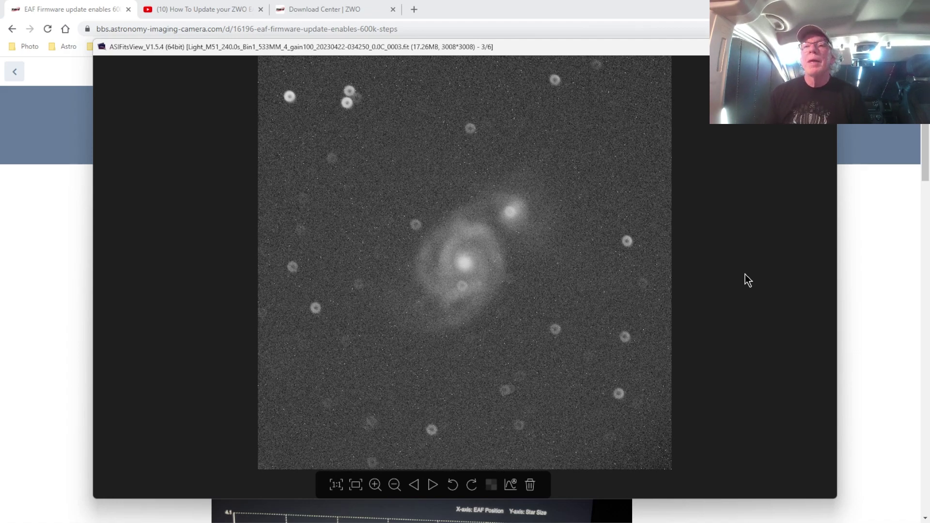
pyautogui.moveTo(749, 280)
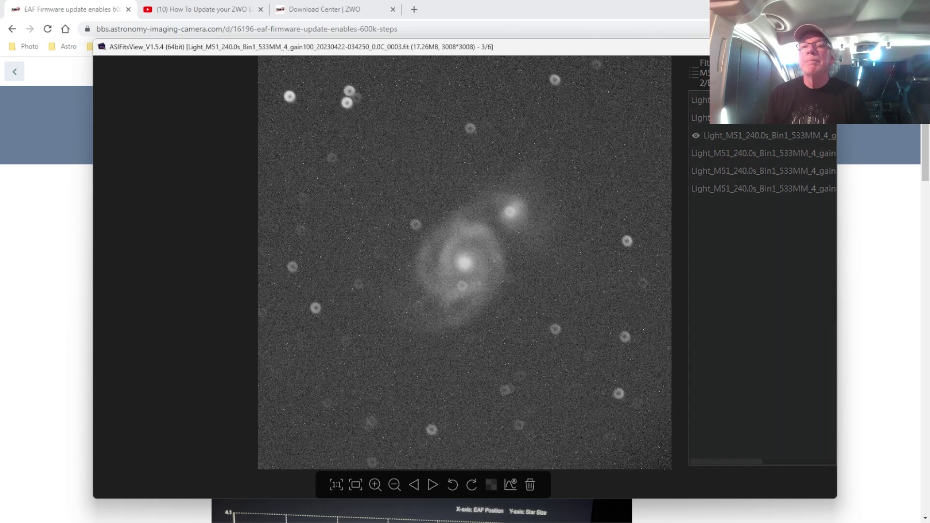
pyautogui.click(219, 23)
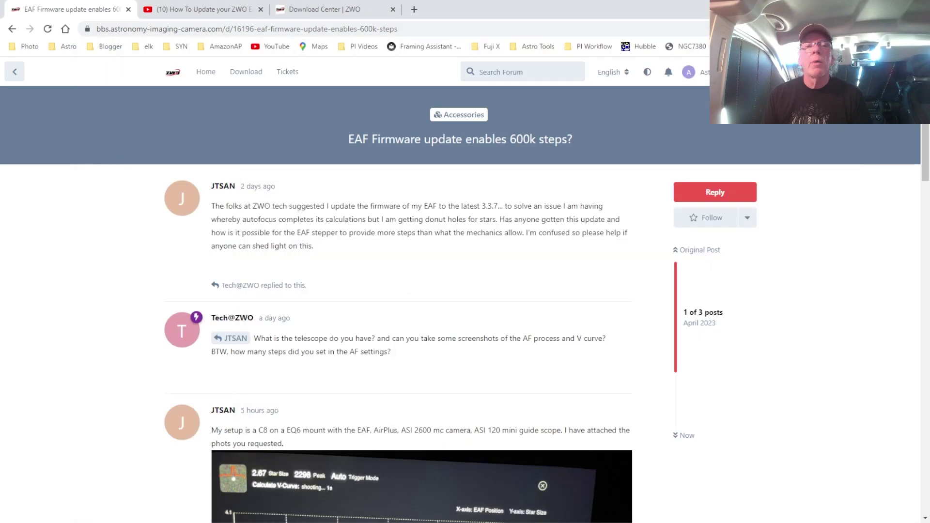
# Skim the EAF update video, then move on to the Download Center listing EAF Firmware Upgrade Tool V3.3.7.
pyautogui.click(206, 10)
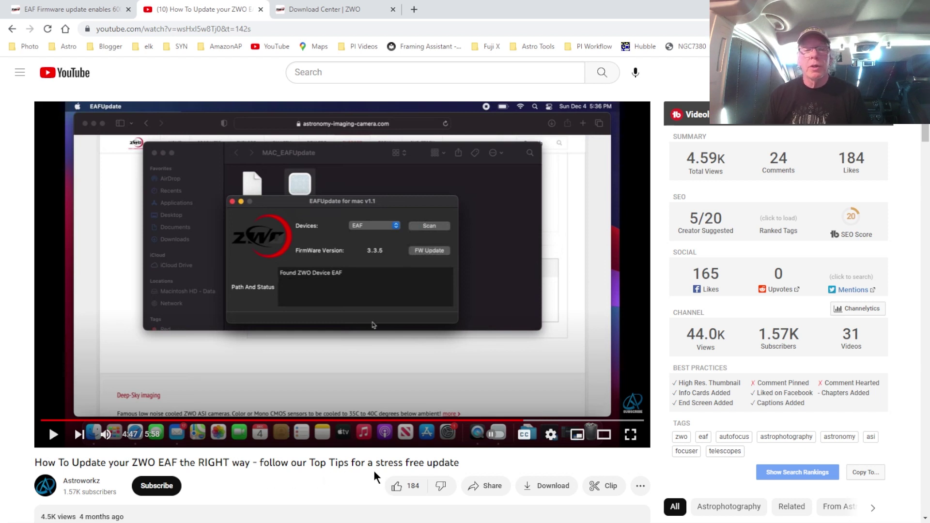
pyautogui.scroll(-1, 318, 472)
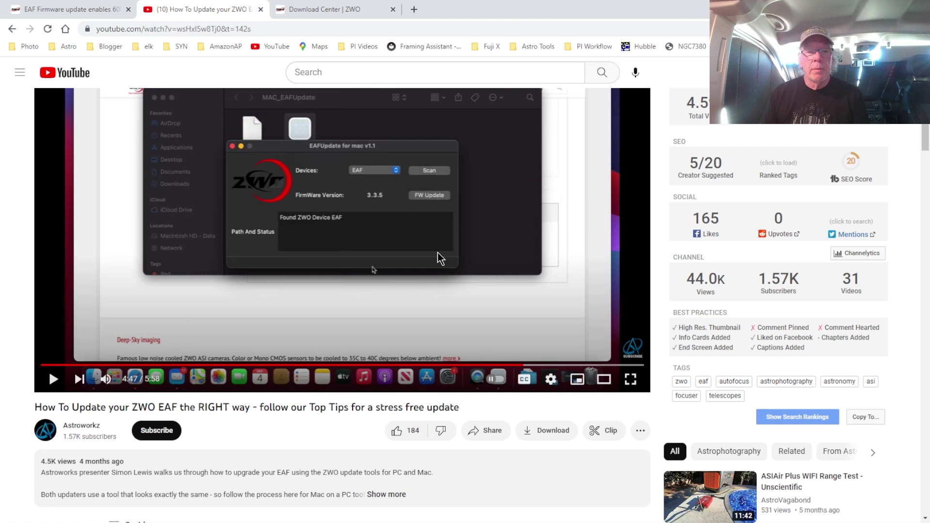
pyautogui.click(316, 11)
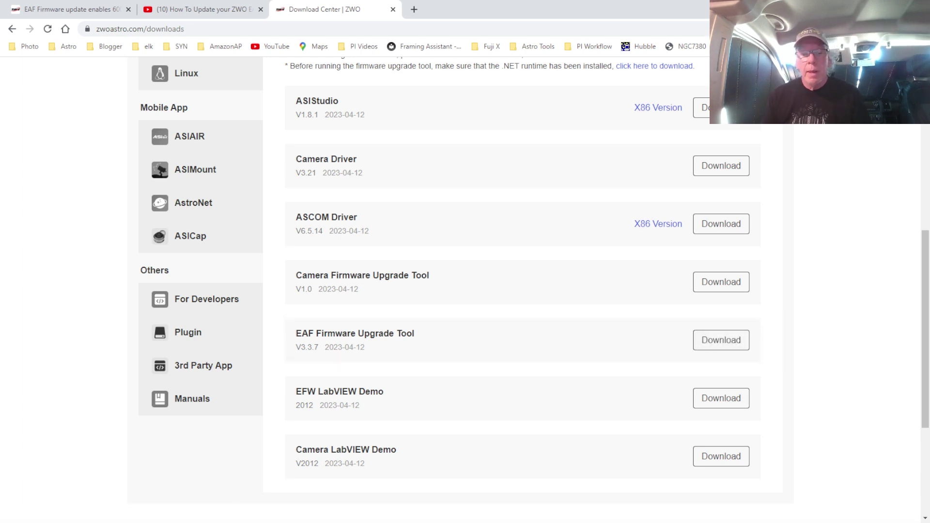
# Bring forward the File Explorer window showing the Night 2 'Blue' folder of six M51 frames.
pyautogui.moveTo(441, 522)
pyautogui.click(441, 499)
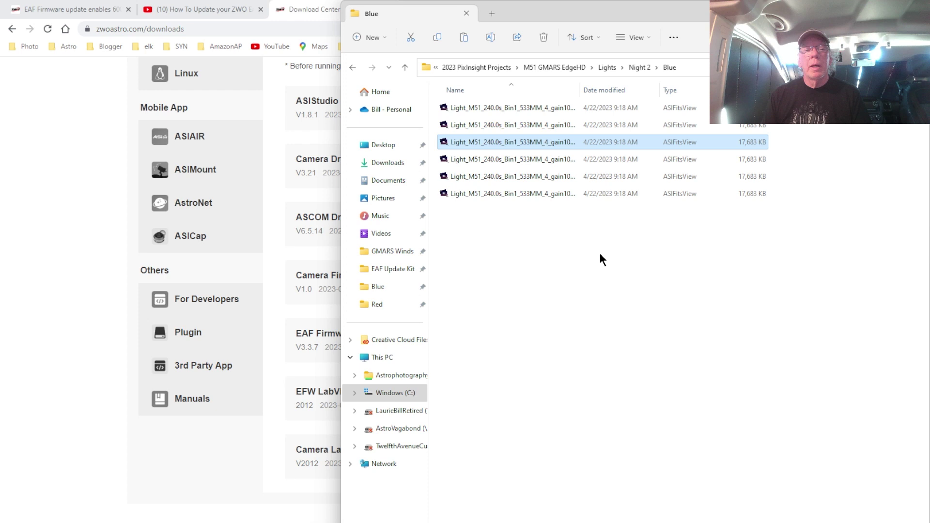
# Open a green M51 frame from the Night 2 Green folder to inspect its stars, then close it.
pyautogui.click(405, 68)
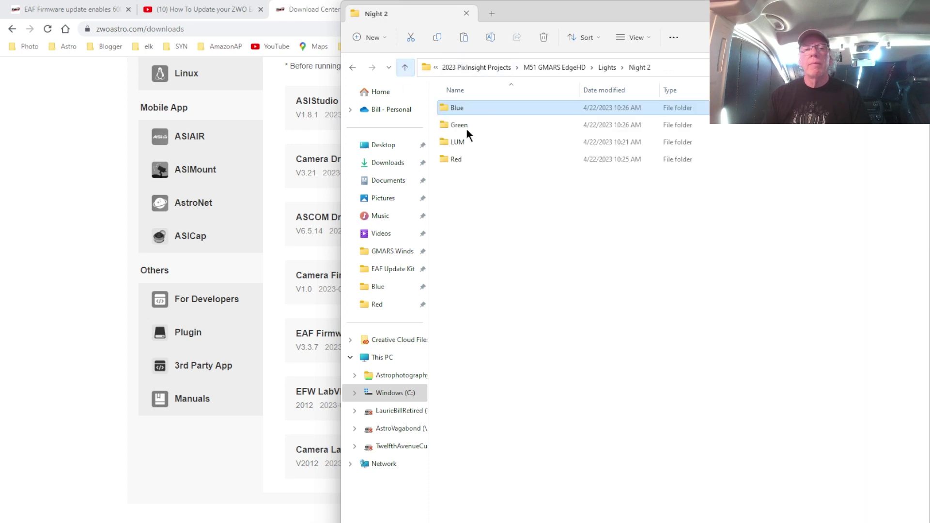
pyautogui.doubleClick(510, 127)
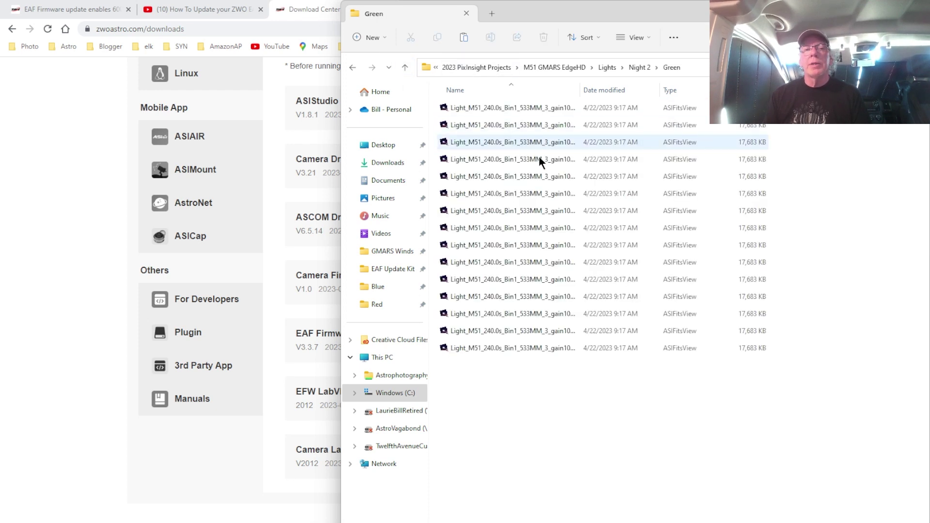
pyautogui.click(492, 230)
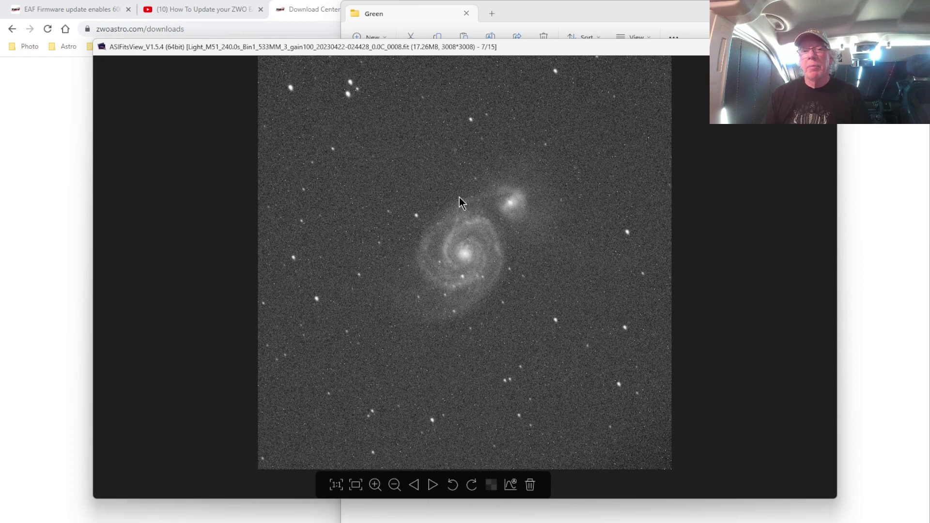
pyautogui.moveTo(701, 101)
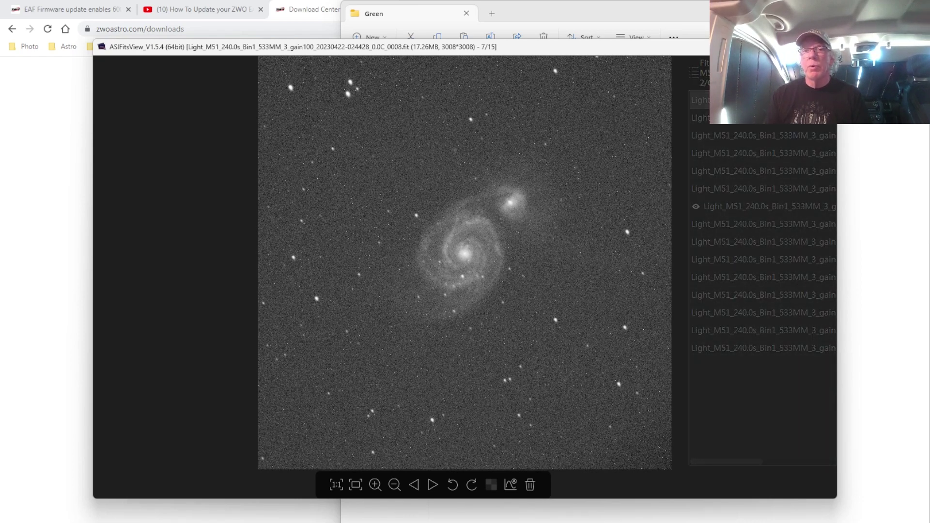
pyautogui.press('Escape')
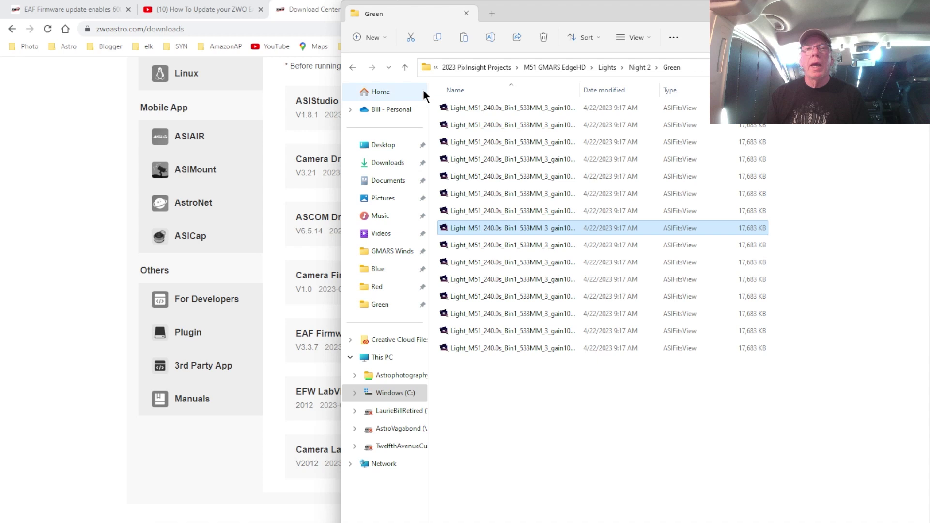
# Compare with the third blue M51 frame, close it, and show the Downloads folder.
pyautogui.click(403, 69)
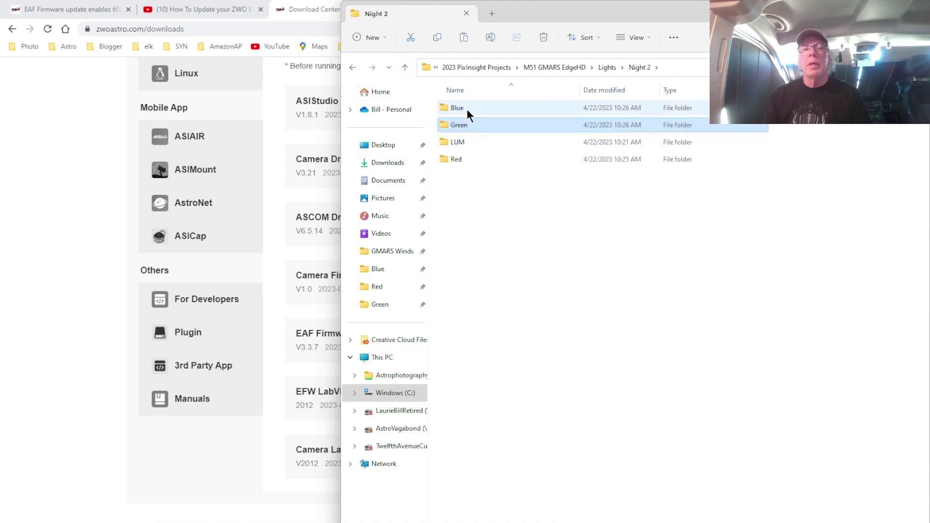
pyautogui.click(468, 110)
pyautogui.doubleClick(468, 108)
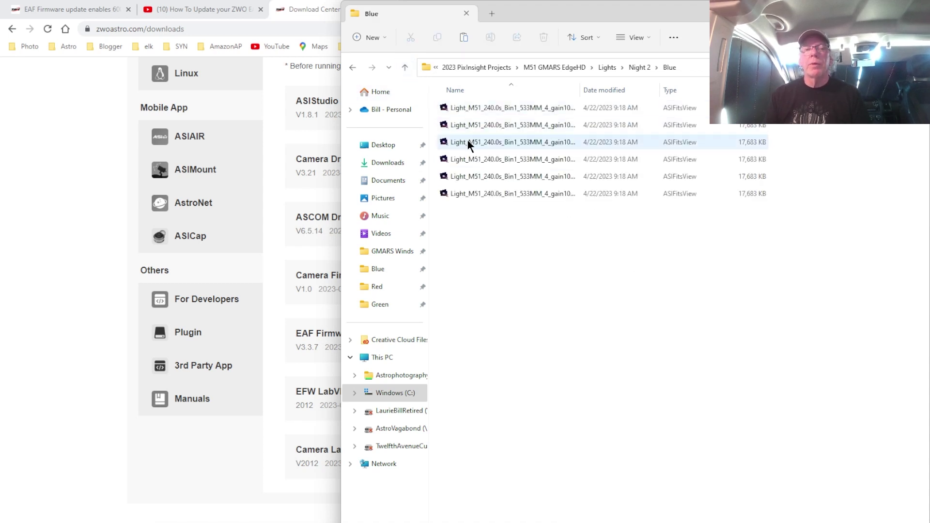
pyautogui.doubleClick(490, 144)
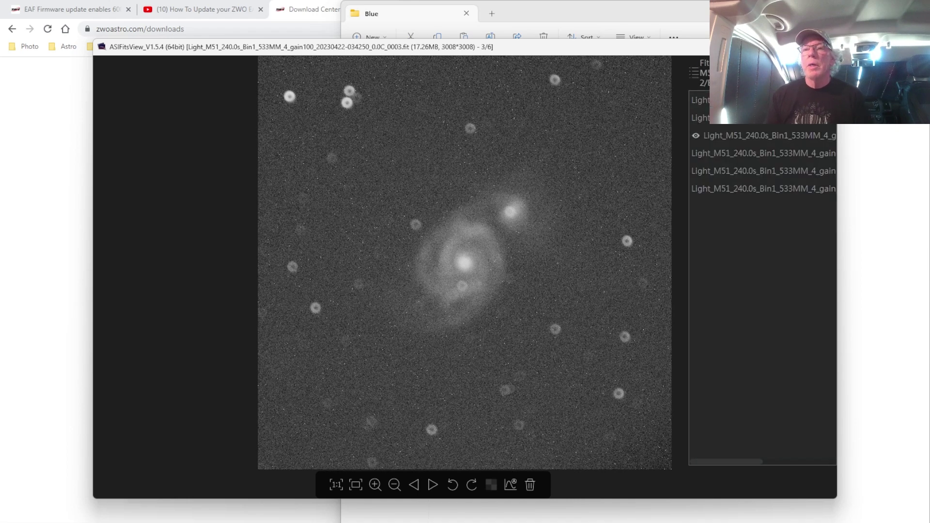
pyautogui.click(825, 46)
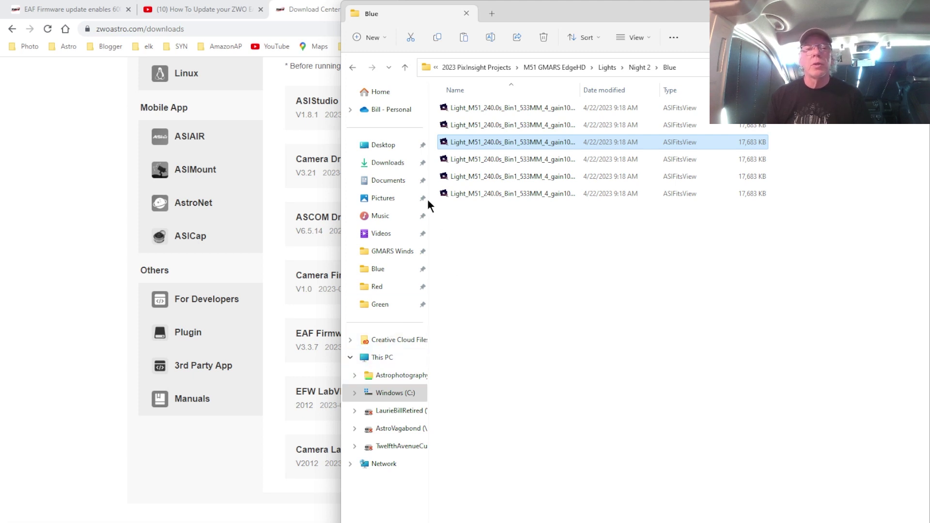
pyautogui.click(394, 165)
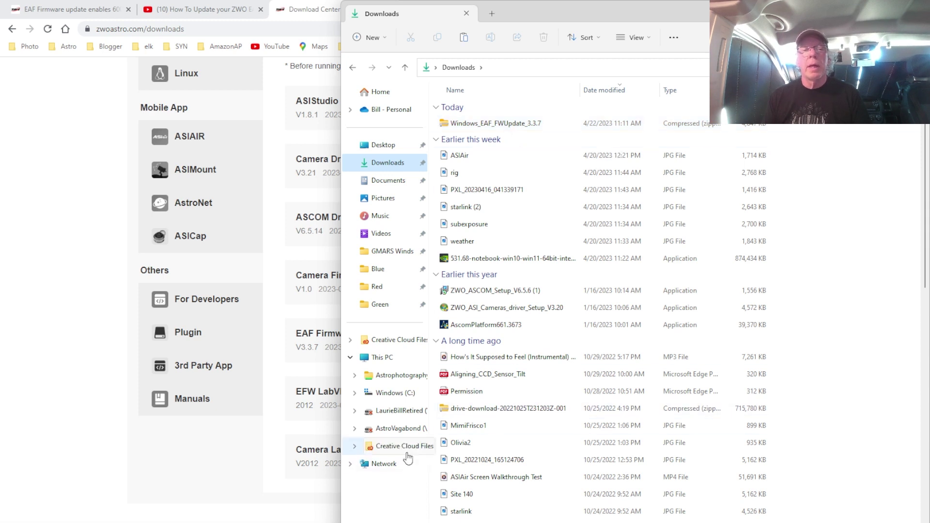
# Read the README in C:'s EAF Update Kit, then open the ZWO-ElectricDeviceFWUpdate PDF manual.
pyautogui.click(395, 393)
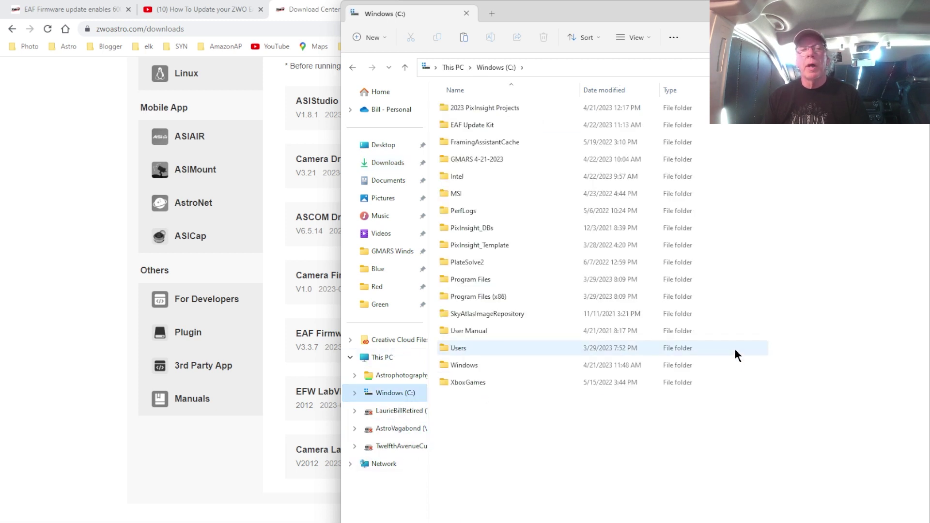
pyautogui.doubleClick(488, 127)
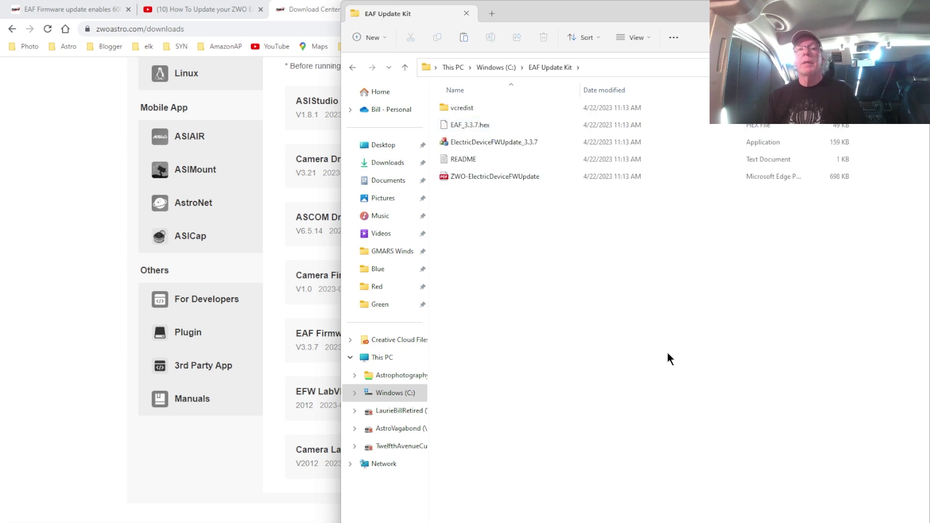
pyautogui.click(463, 160)
pyautogui.doubleClick(464, 159)
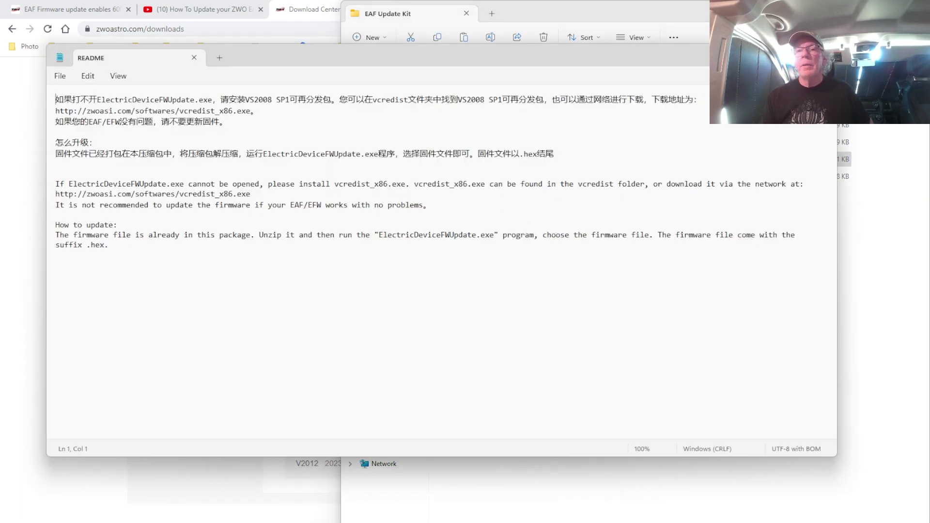
pyautogui.hotkey('alt', 'F4')
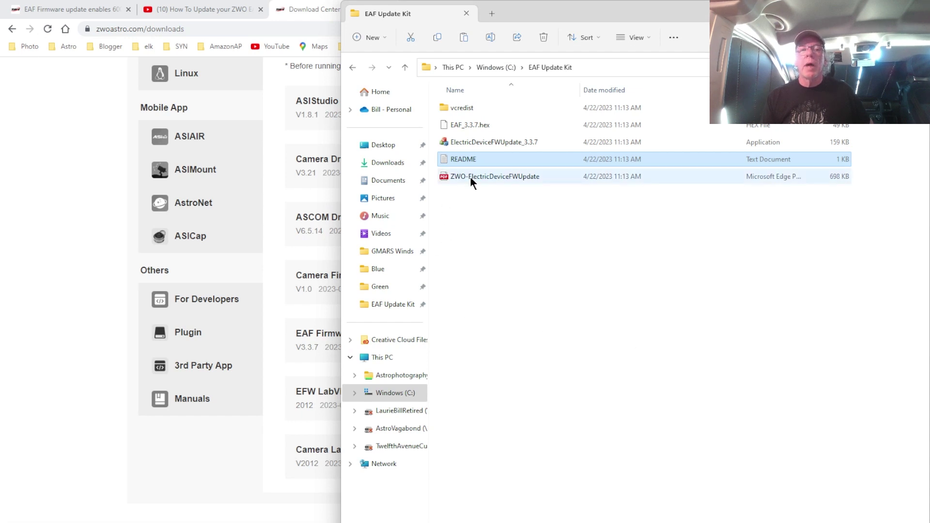
pyautogui.doubleClick(470, 176)
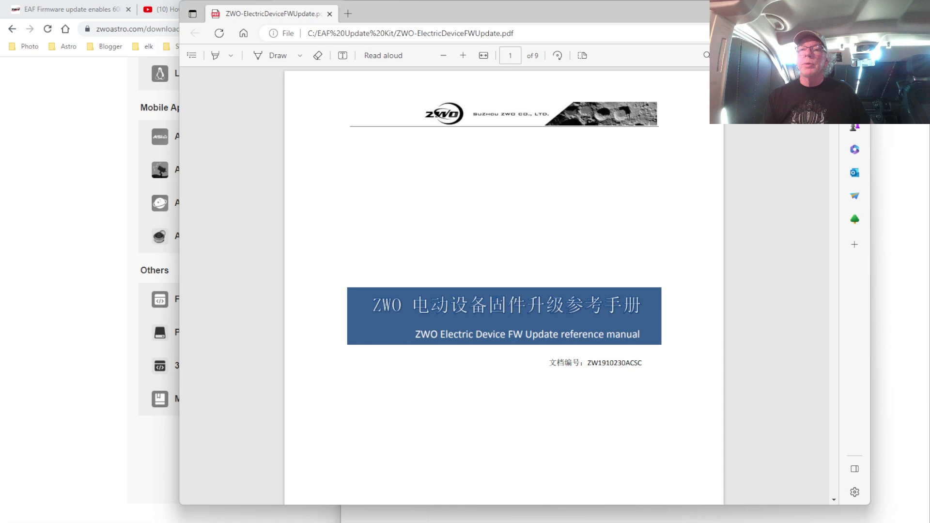
# Scroll the update manual down to Chapter 2 'How to do', then close the PDF.
pyautogui.scroll(-15, 504, 286)
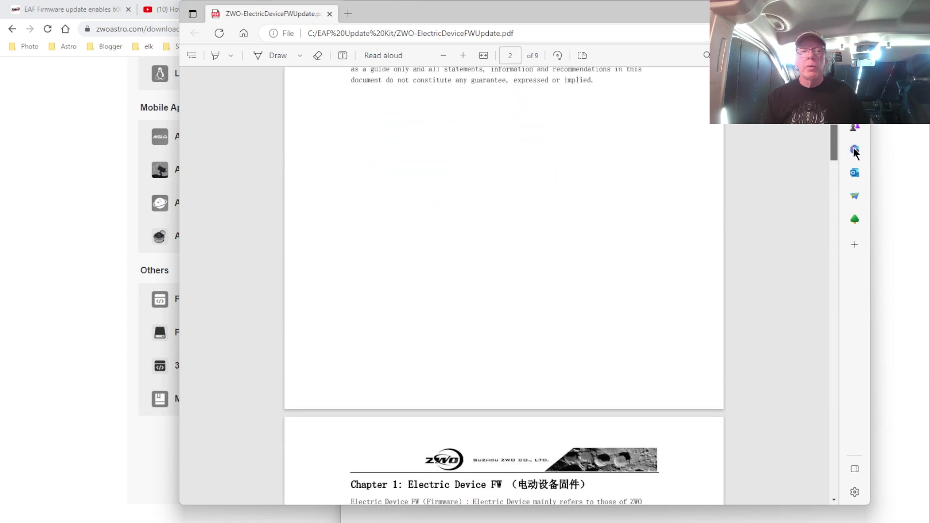
pyautogui.scroll(-15, 855, 153)
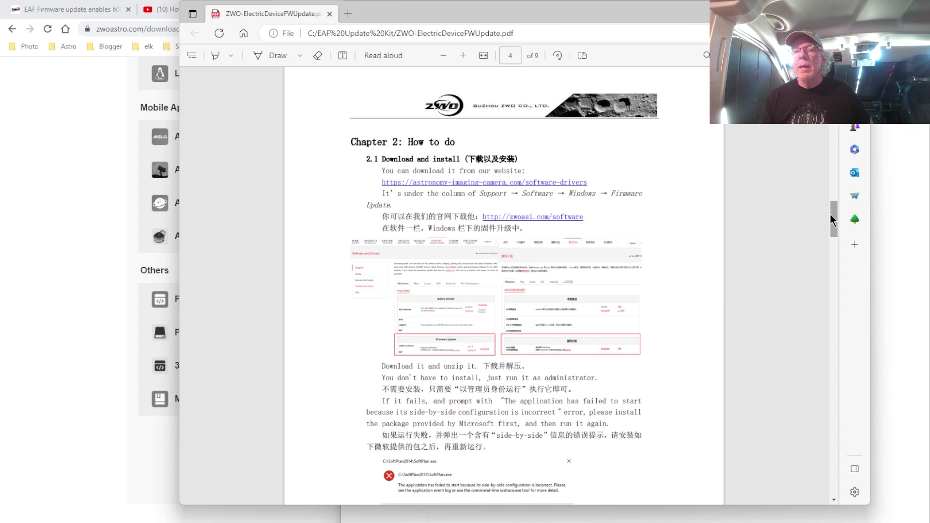
pyautogui.moveTo(833, 213); pyautogui.dragTo(833, 102)
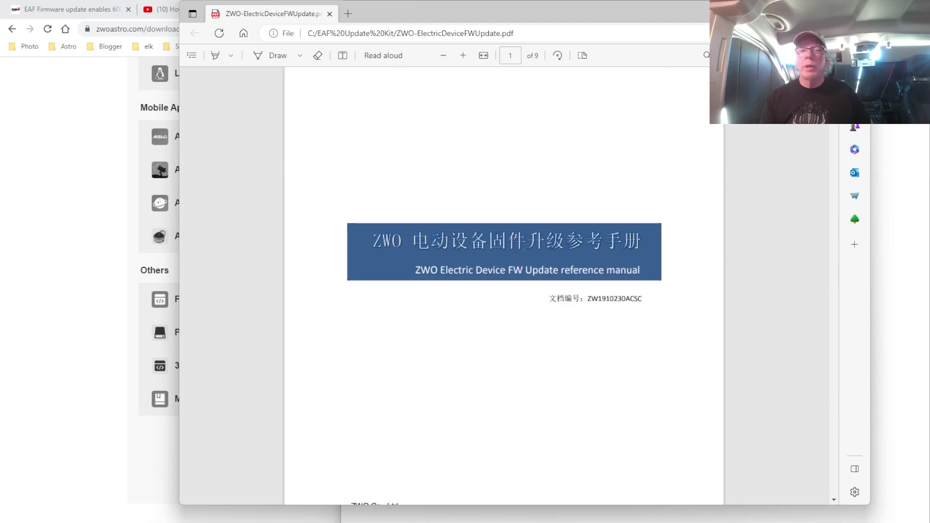
pyautogui.hotkey('ctrl', 'w')
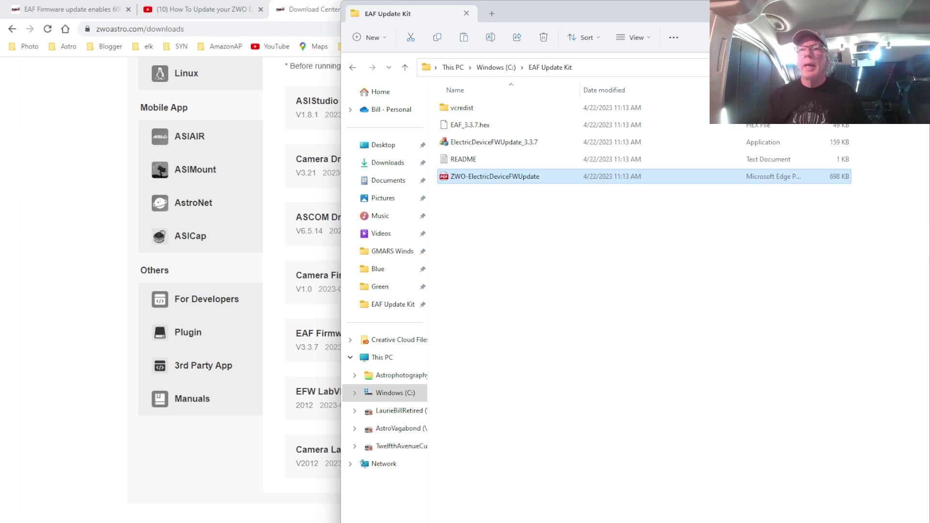
# Leave the folder window and scroll the downloads page to the EAF Firmware Upgrade Tool V3.3.7 entry.
pyautogui.hotkey('alt', 'Tab')
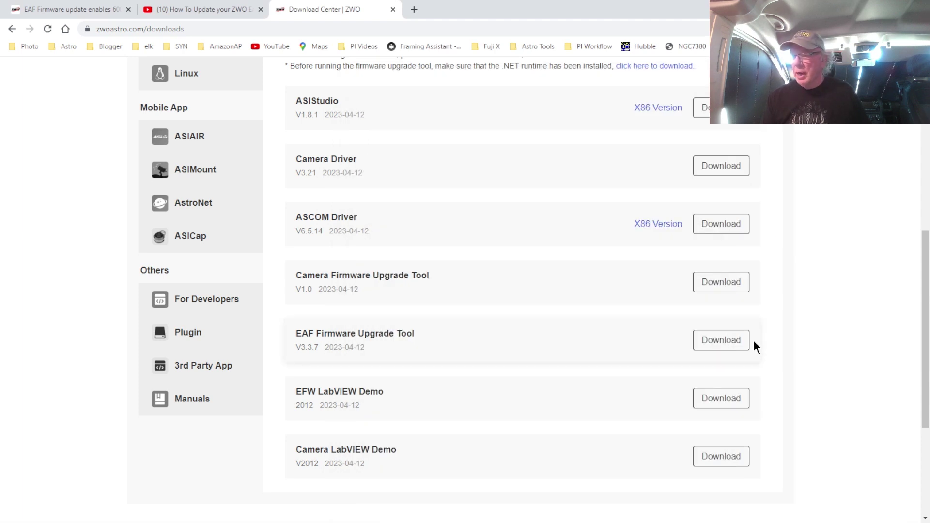
pyautogui.scroll(8, 551, 406)
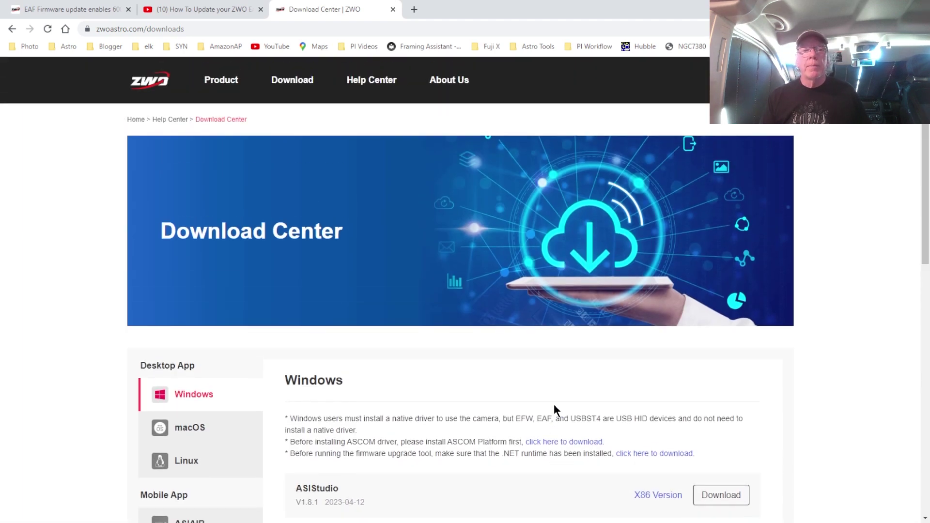
pyautogui.scroll(-8, 557, 404)
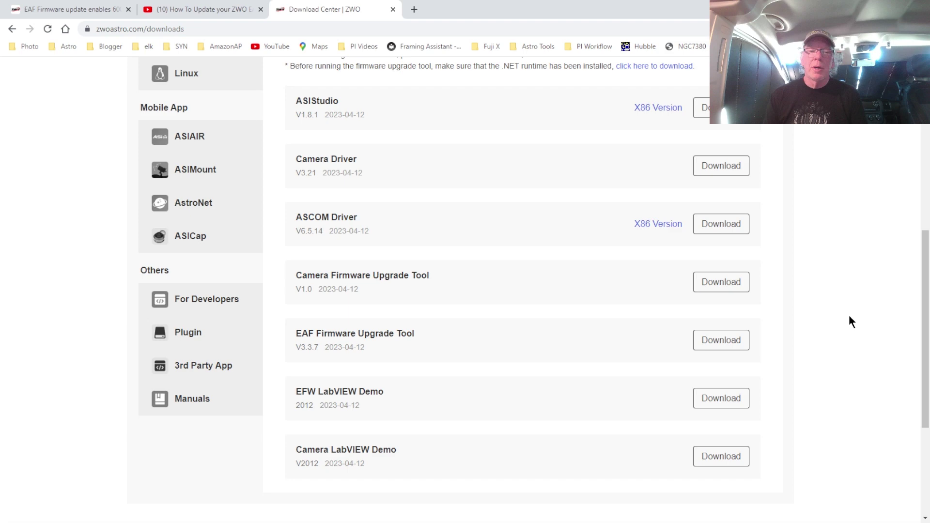
pyautogui.moveTo(697, 522)
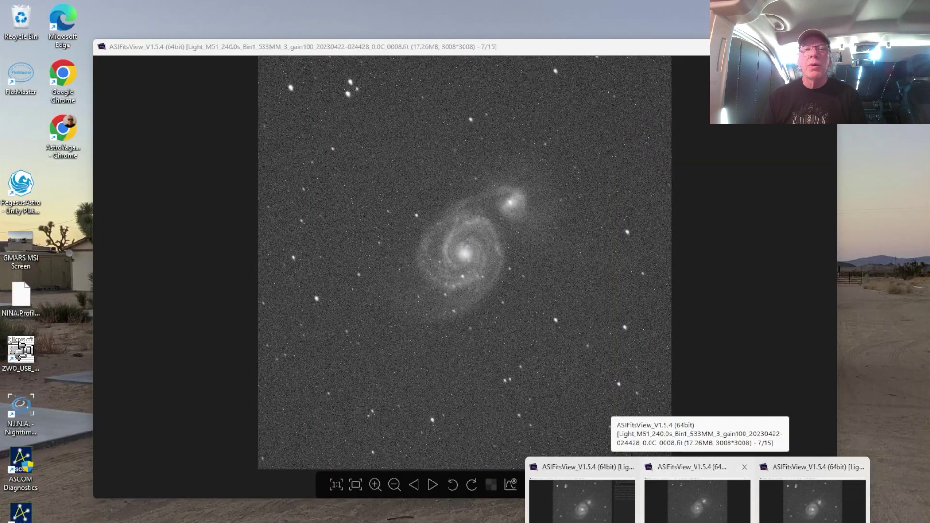
# Zoom the third M51 light frame to 50% and pan it to reveal the donut-shaped stars.
pyautogui.click(808, 516)
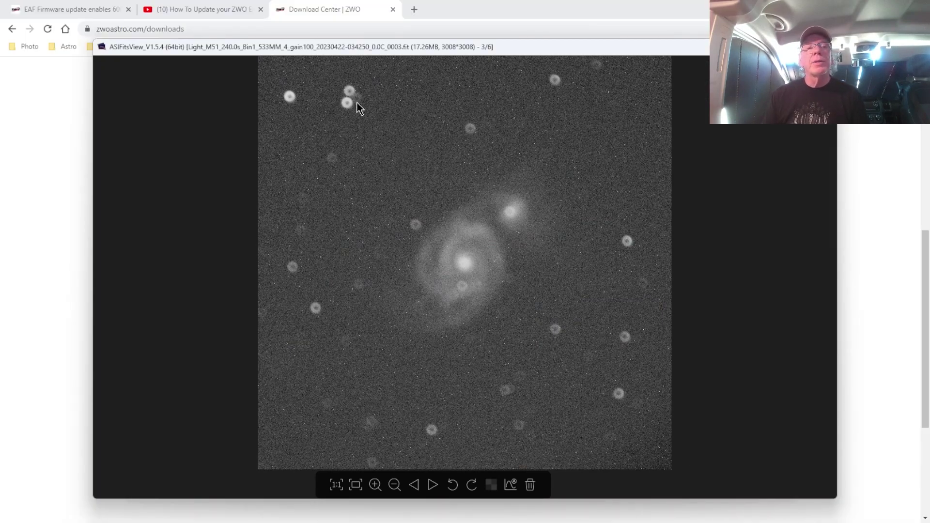
pyautogui.scroll(1, 407, 196)
pyautogui.scroll(2, 407, 196)
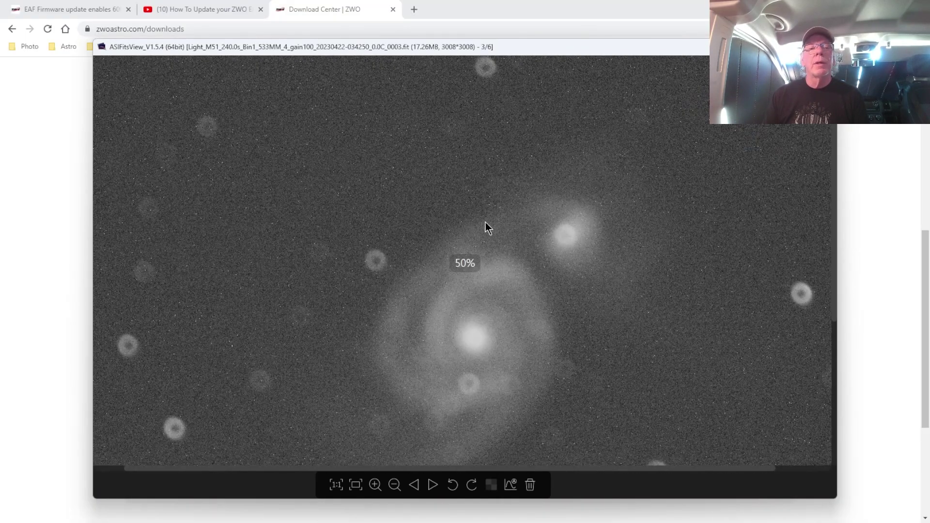
pyautogui.moveTo(291, 277); pyautogui.dragTo(500, 388)
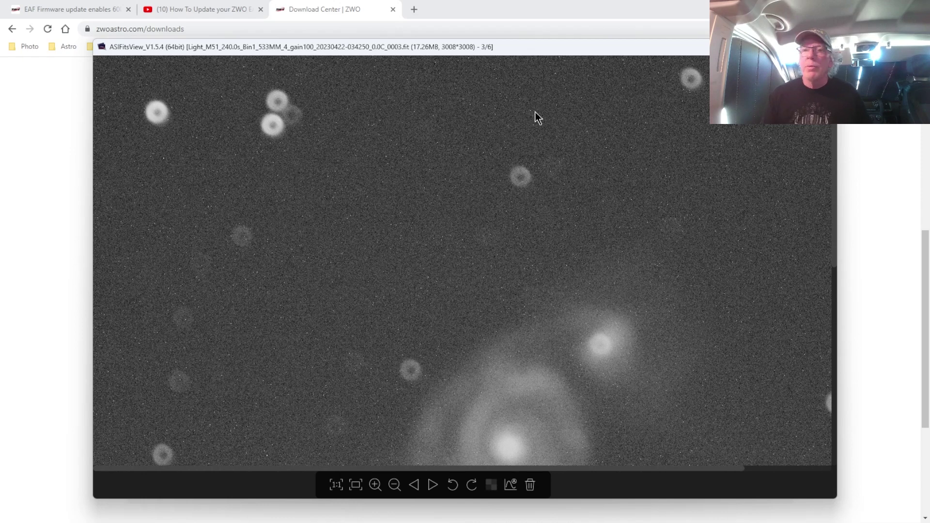
pyautogui.moveTo(818, 116)
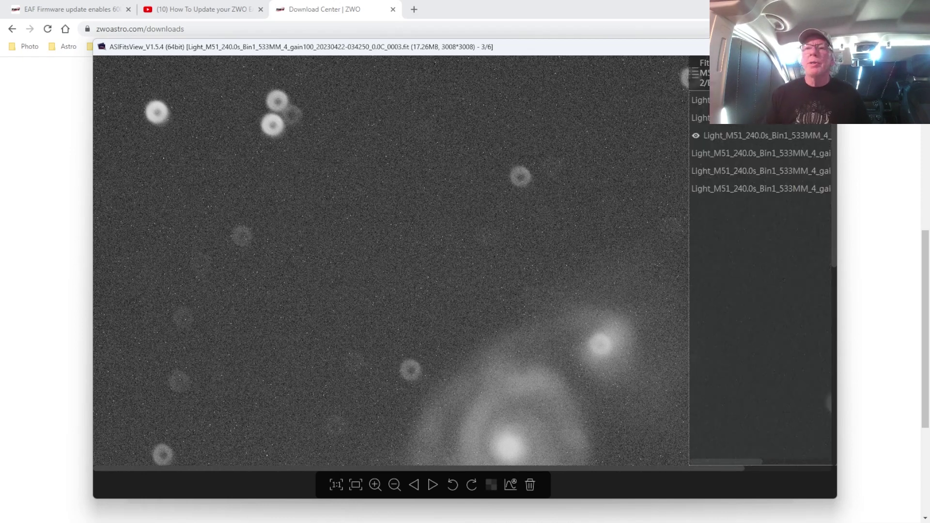
pyautogui.click(826, 46)
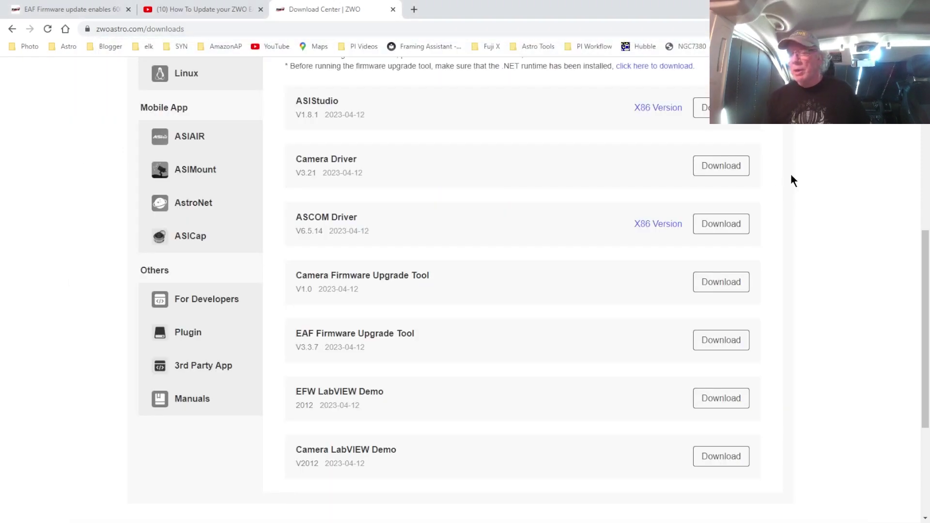